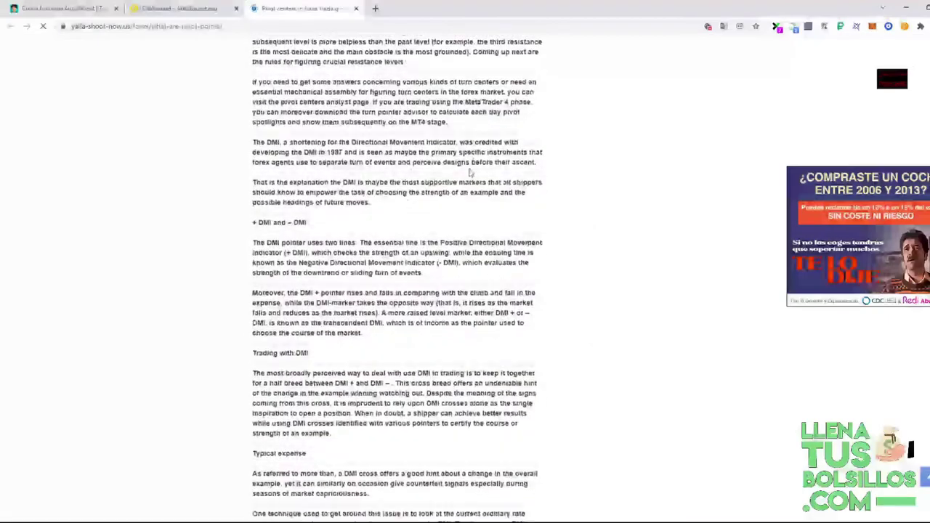
# Close the ad article tab and visit the Shrinkearn shortlink worth 110 FCT tokens, closing the leftover dashboard tab.
pyautogui.hotkey('ctrl', 'w')
pyautogui.scroll(-3, 343, 316)
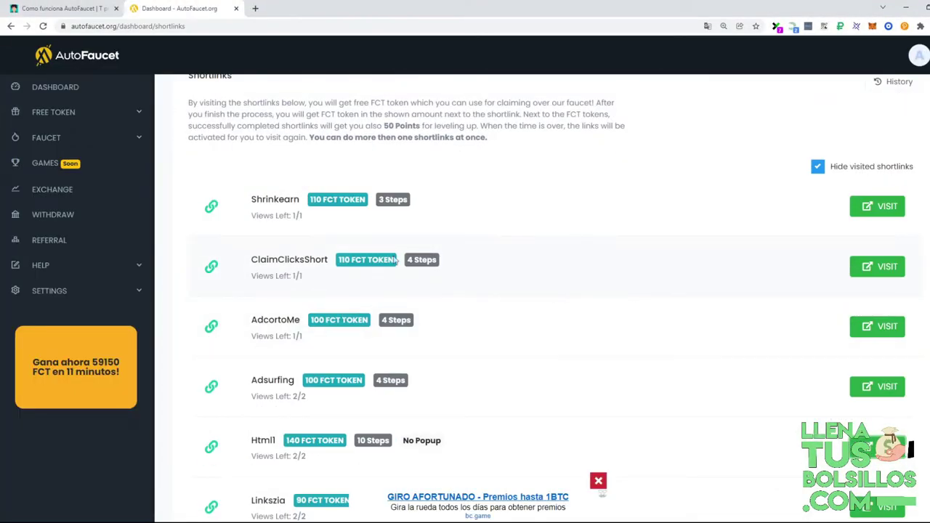
pyautogui.click(877, 206)
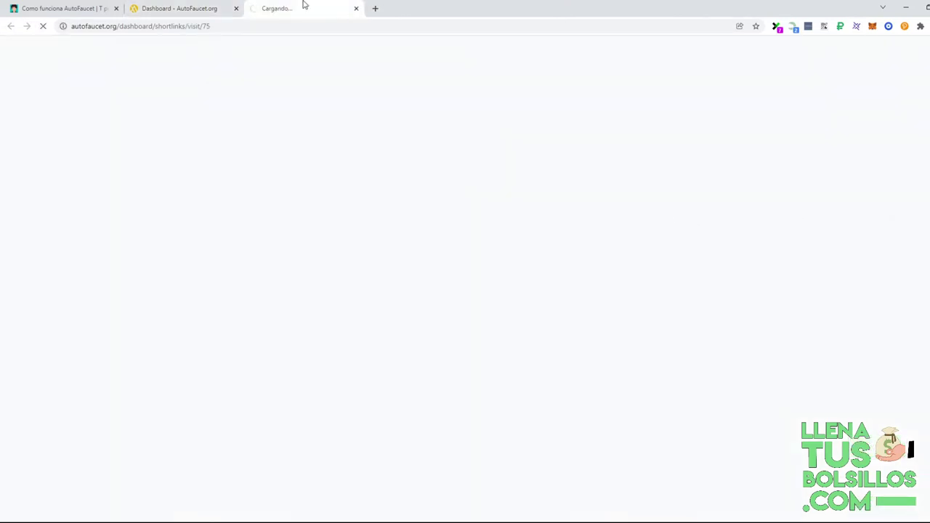
pyautogui.click(236, 9)
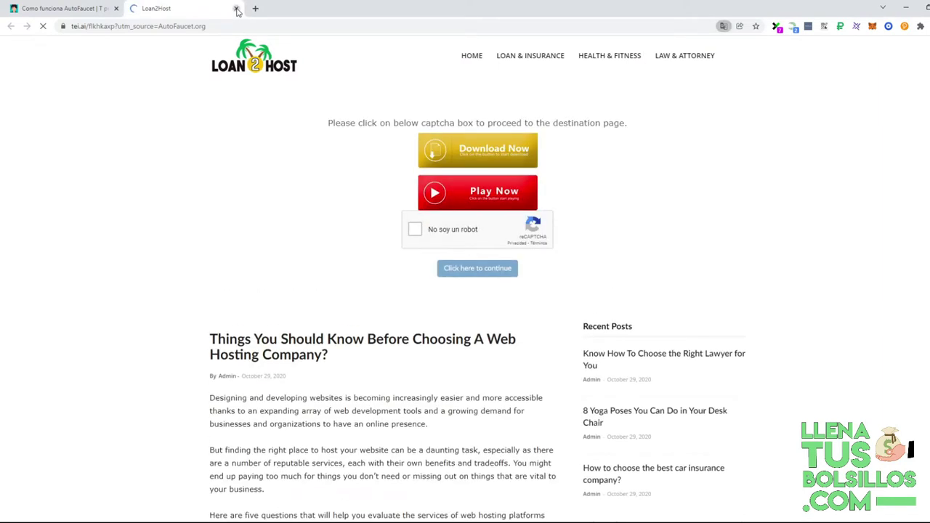
# Pass the "No soy un robot" check on the Loan2Host page and continue through the article's download link.
pyautogui.click(462, 238)
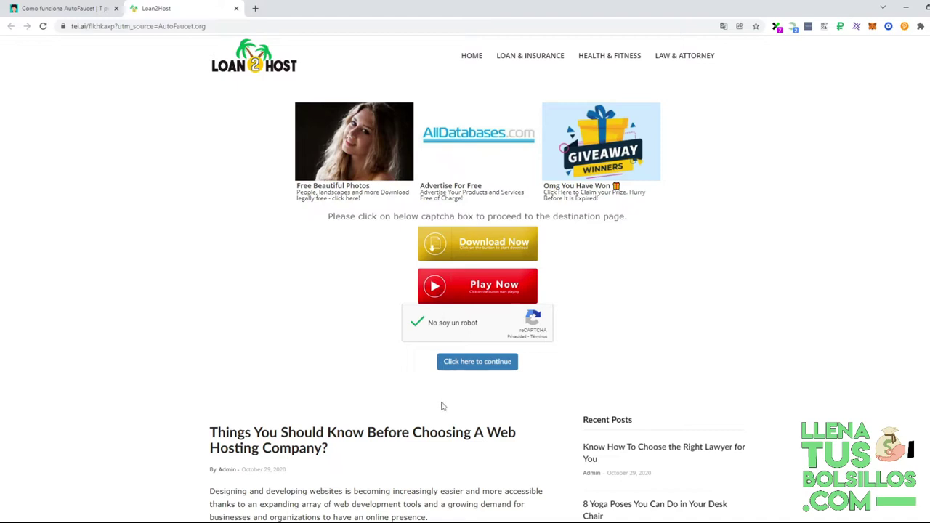
pyautogui.click(470, 365)
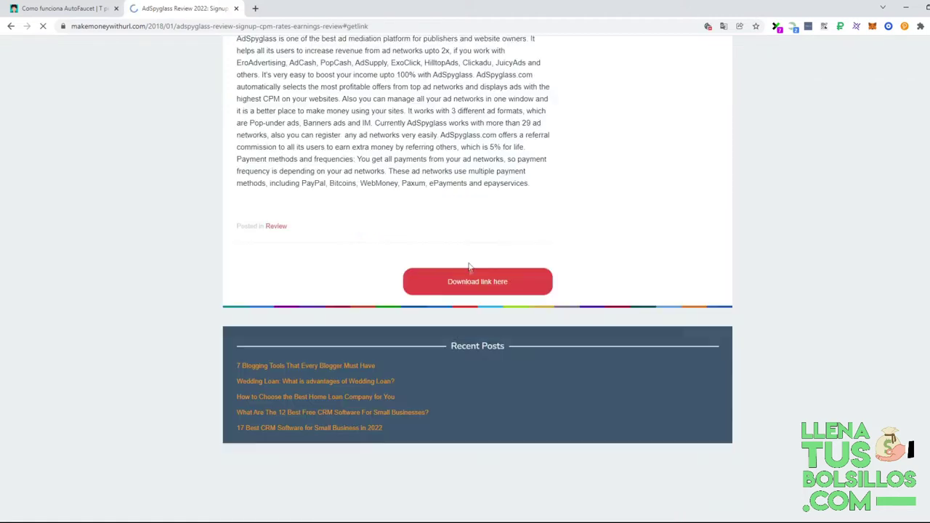
pyautogui.click(469, 281)
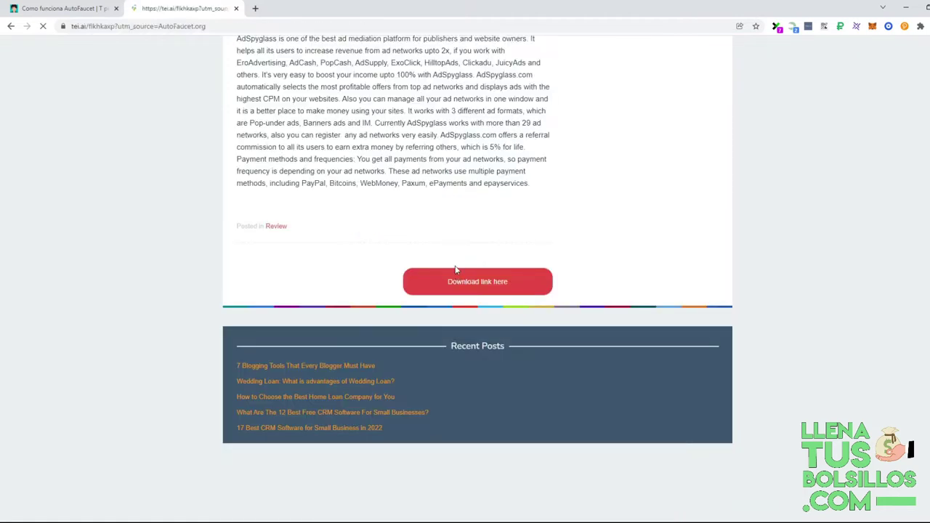
# Dismiss the Earn Crypto 24/7 pop-up, follow the shortlink's destination link after the countdown and close the ad tab it opens.
pyautogui.scroll(-5, 376, 108)
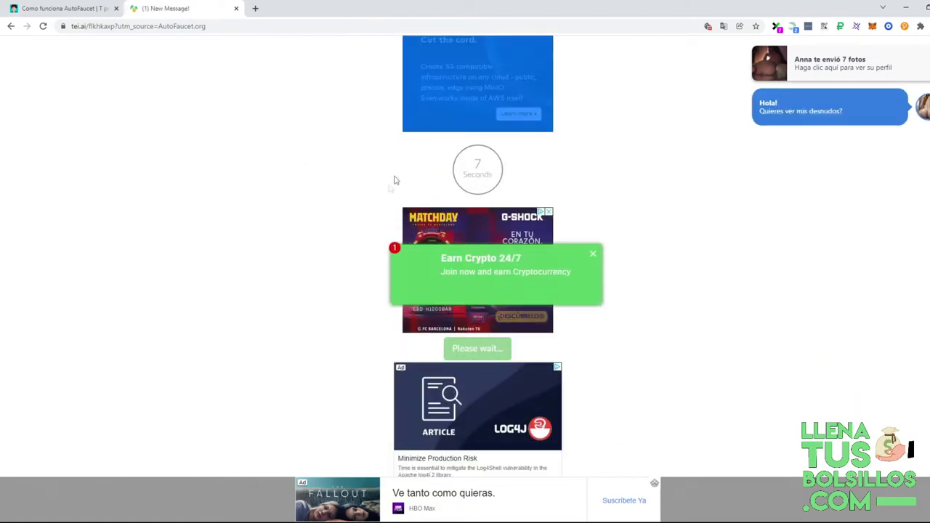
pyautogui.click(593, 254)
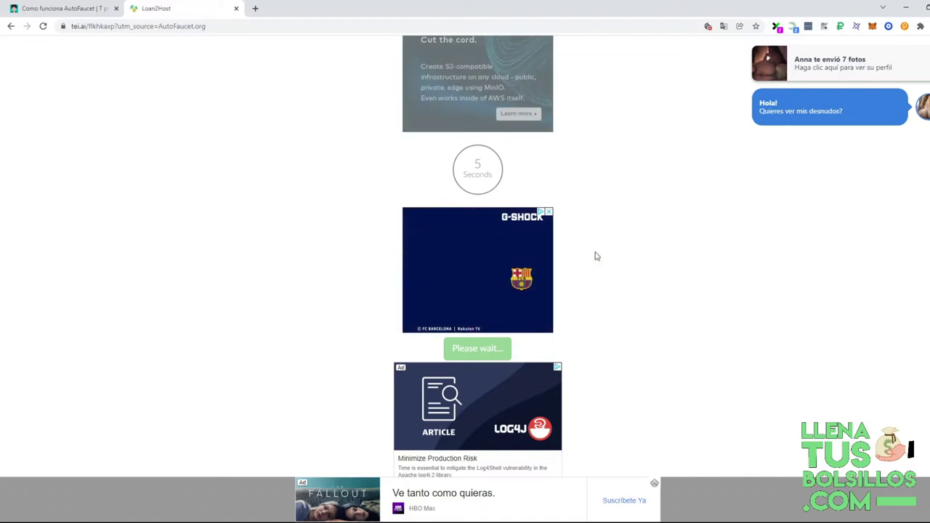
pyautogui.moveTo(430, 194); pyautogui.dragTo(411, 176)
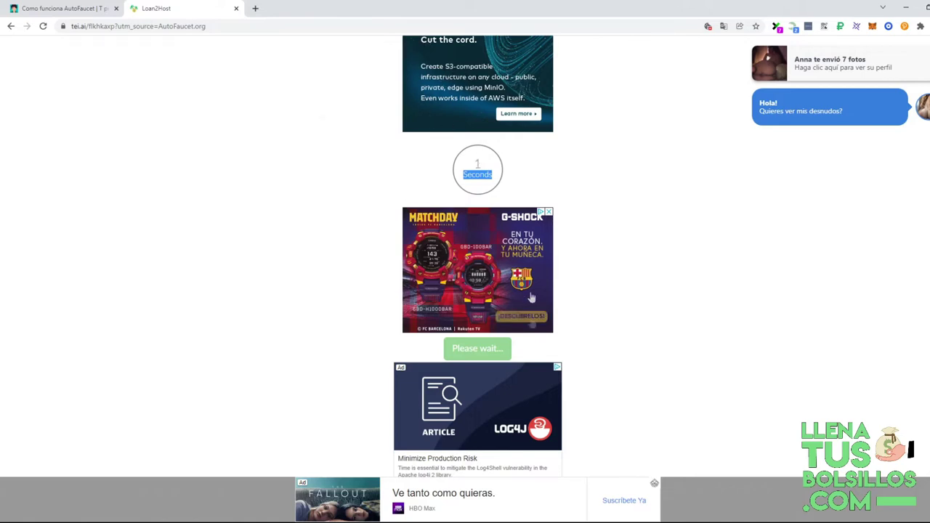
pyautogui.click(465, 348)
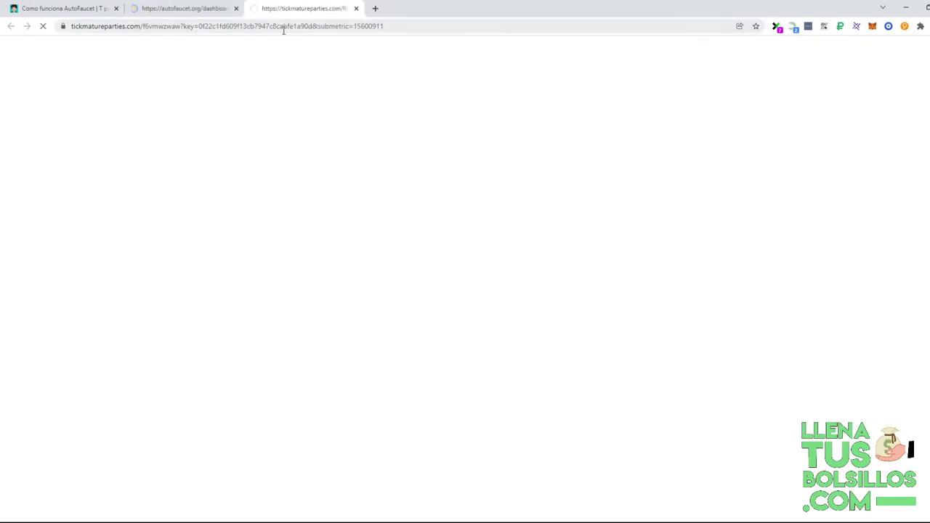
pyautogui.click(356, 8)
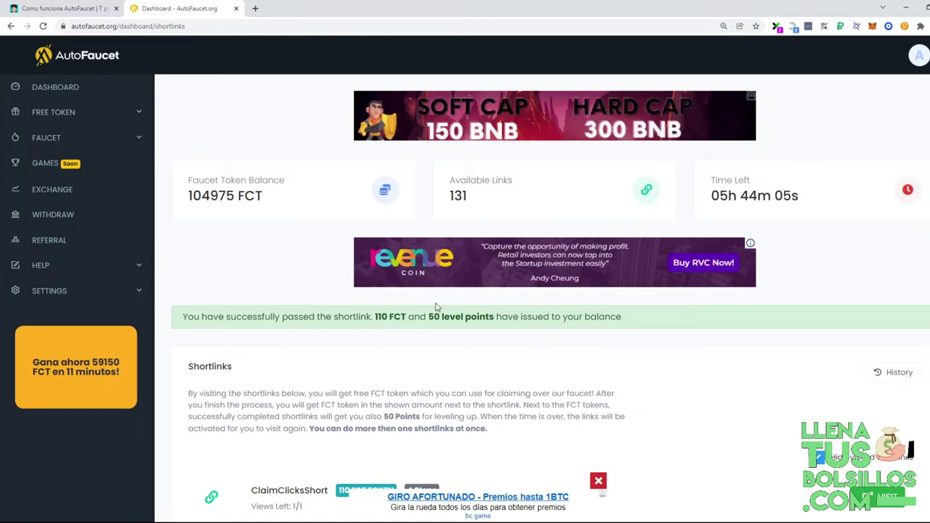
# Open the Mining page and review the Browser Mining speed, hashes and thread settings.
pyautogui.scroll(-2, 581, 313)
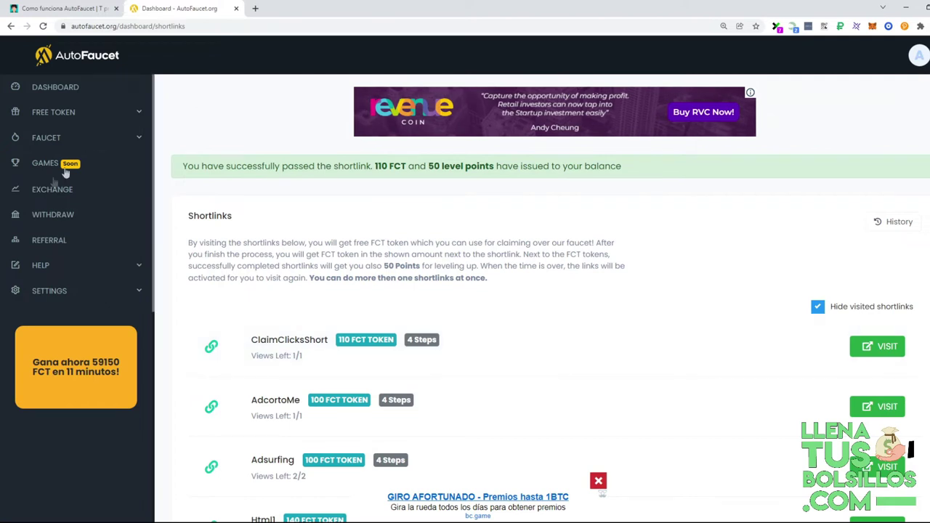
pyautogui.click(40, 122)
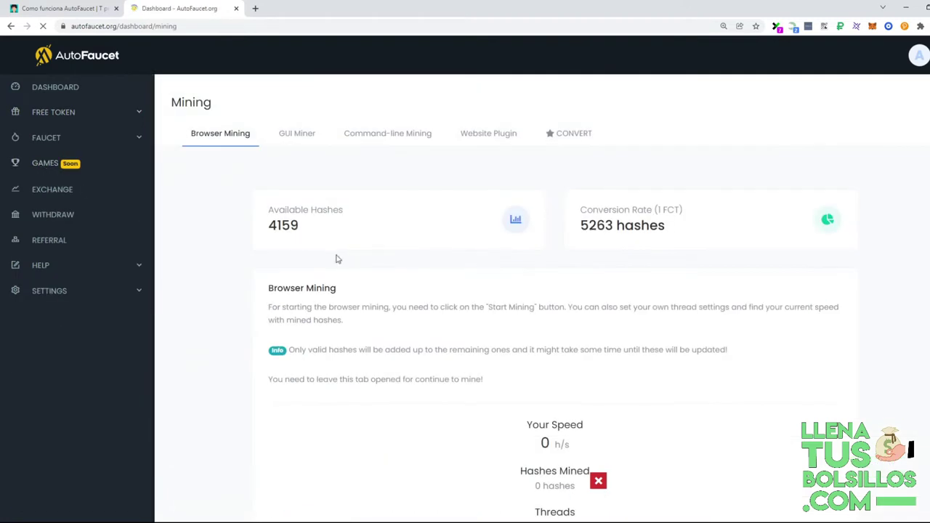
pyautogui.scroll(-2, 333, 253)
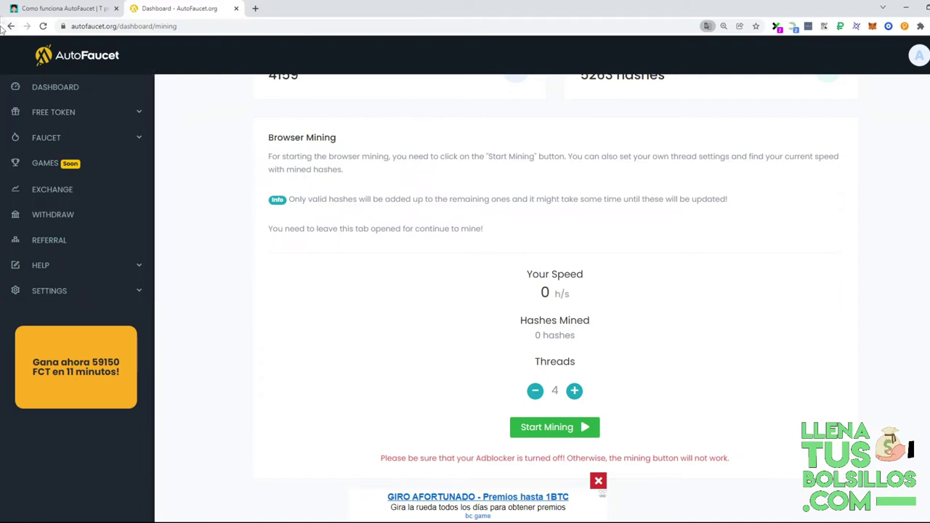
# Open the Offerwalls page and review the CpxResearch surveys with their rewards and durations.
pyautogui.click(67, 118)
pyautogui.click(61, 190)
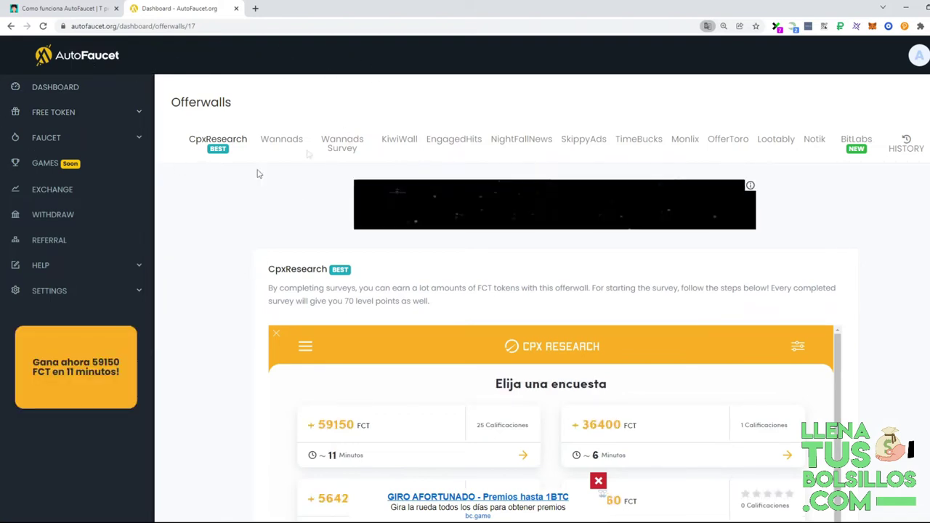
pyautogui.scroll(-3, 486, 281)
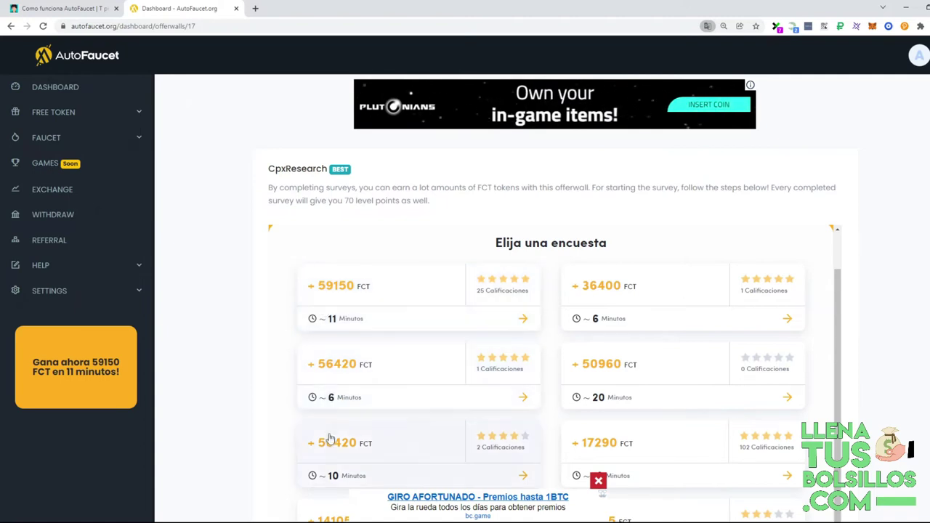
pyautogui.scroll(-2, 581, 436)
pyautogui.scroll(-2, 382, 386)
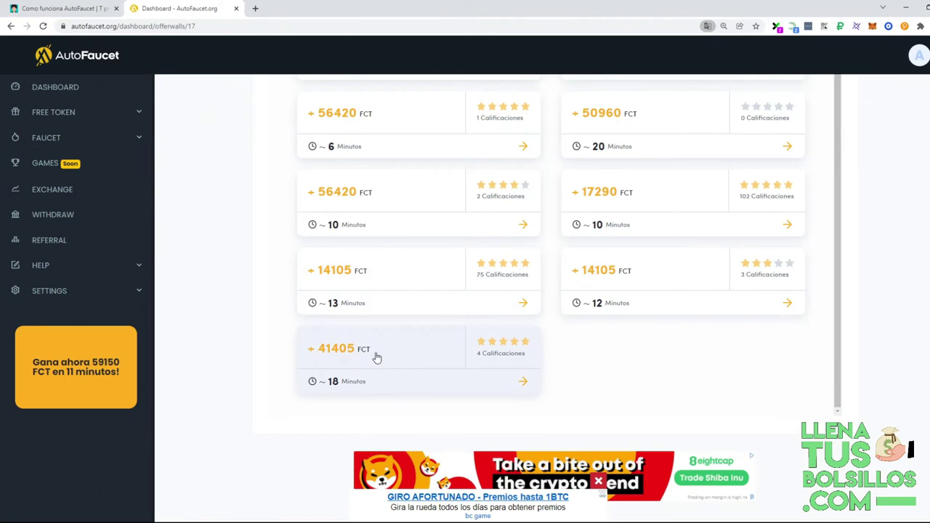
pyautogui.scroll(3, 377, 357)
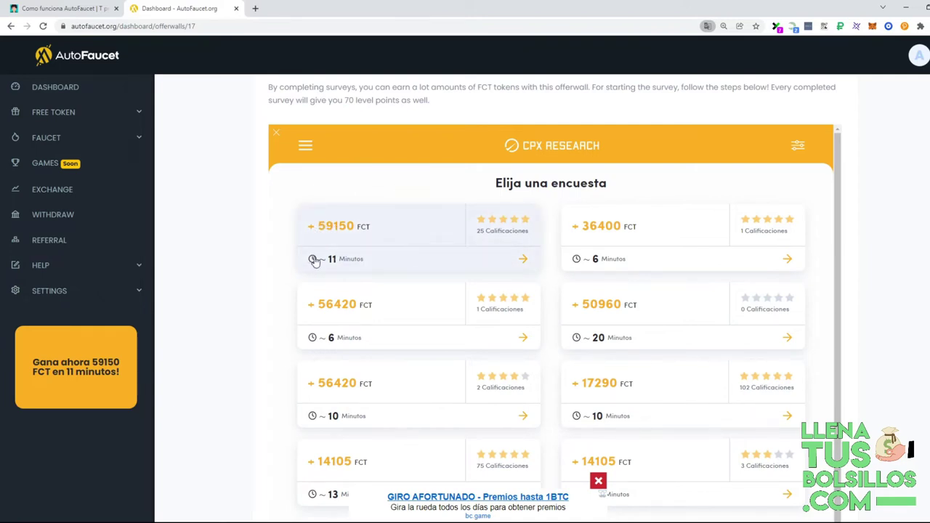
# Open the Auto Claim page and review its currency, payout, frequency and payment boost options.
pyautogui.click(35, 121)
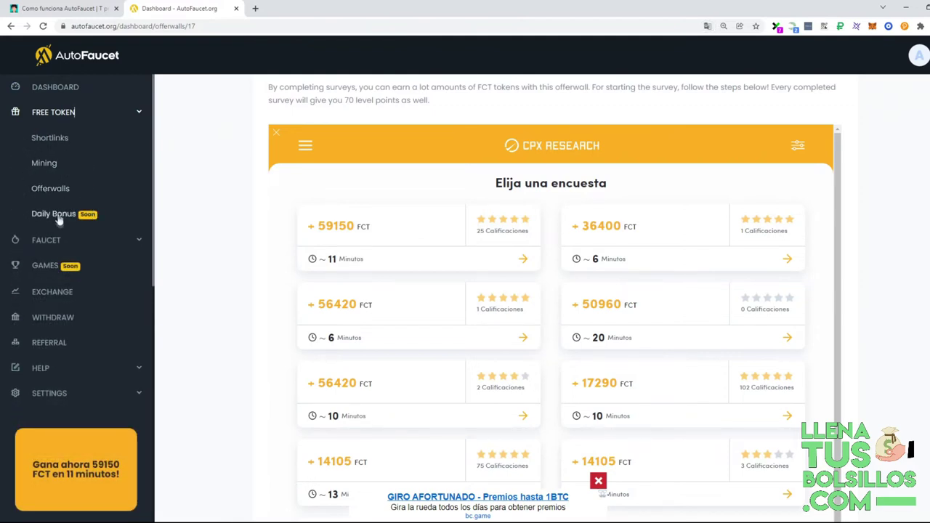
pyautogui.click(56, 241)
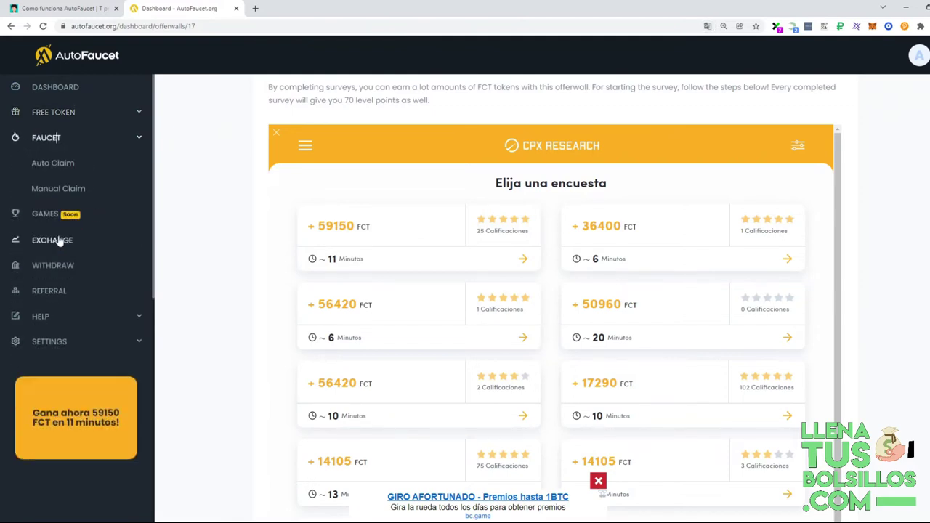
pyautogui.click(45, 165)
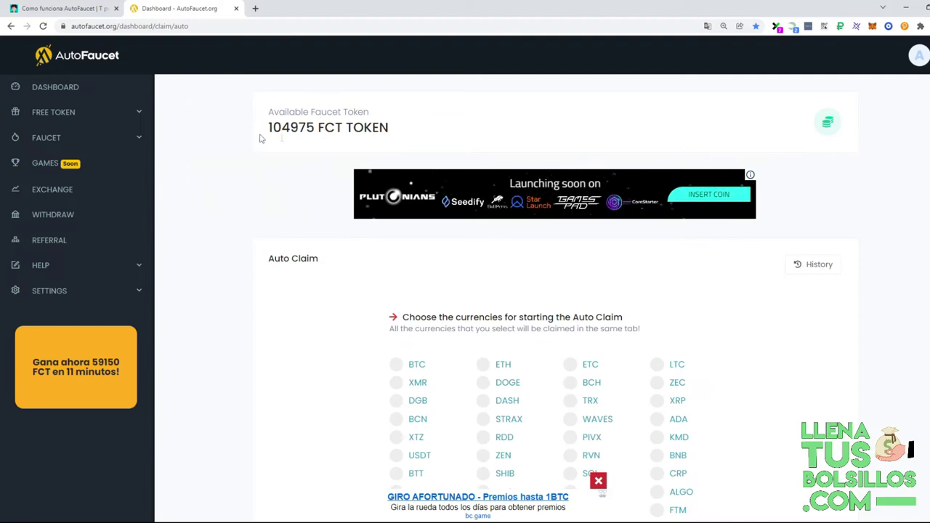
pyautogui.scroll(-2, 392, 253)
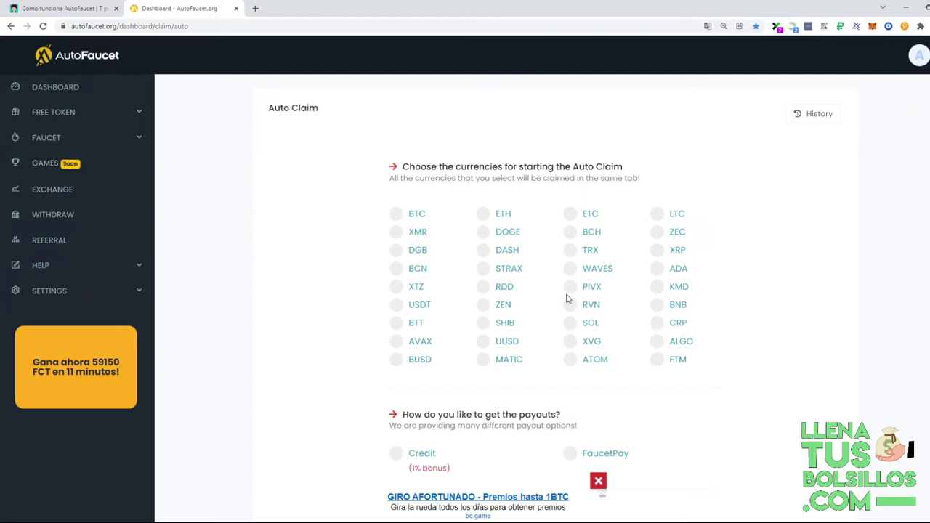
pyautogui.scroll(-2, 420, 344)
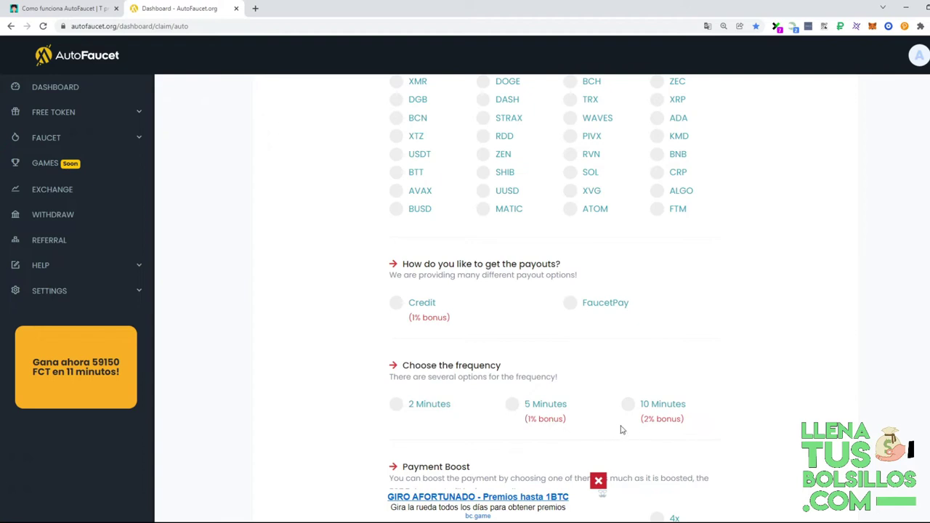
pyautogui.scroll(-2, 701, 420)
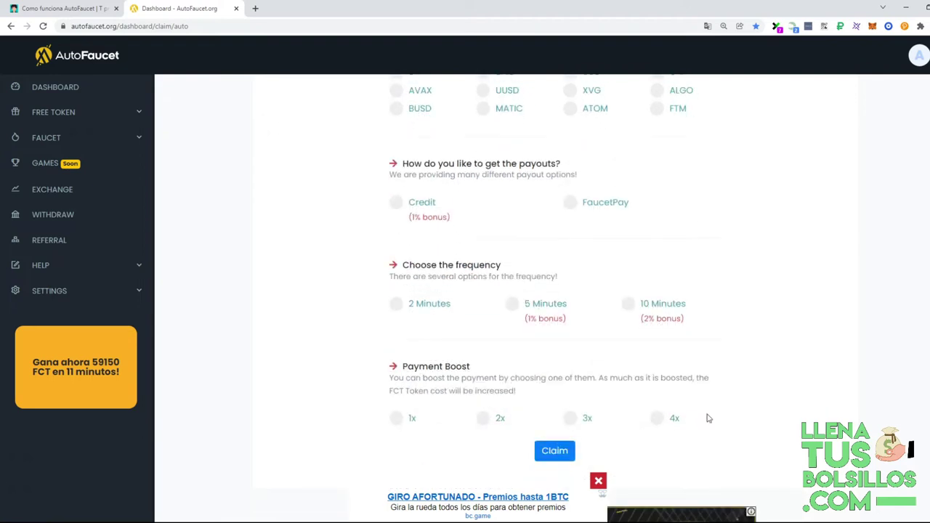
pyautogui.scroll(-2, 709, 418)
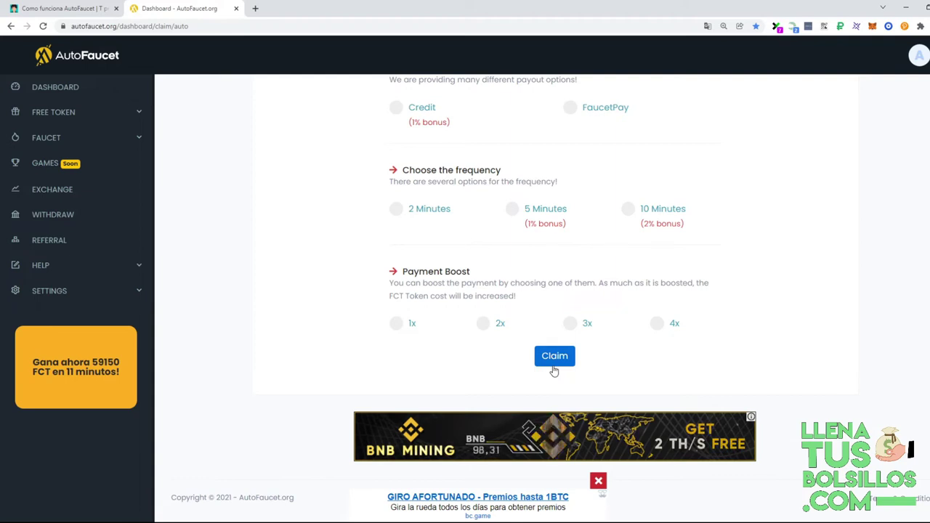
pyautogui.scroll(5, 553, 366)
pyautogui.scroll(1, 553, 360)
pyautogui.scroll(-5, 552, 357)
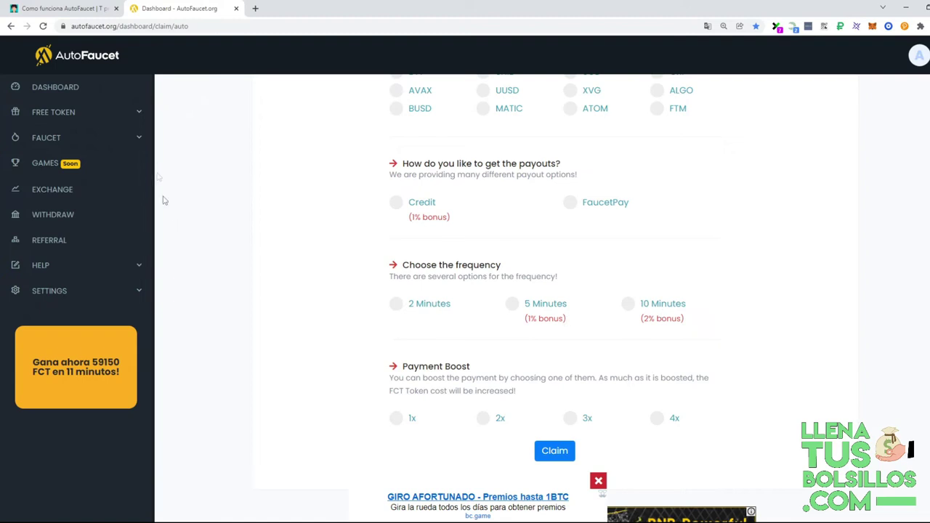
# Open the Manual Claim page and select Avalanche (AVAX) as the currency.
pyautogui.click(85, 113)
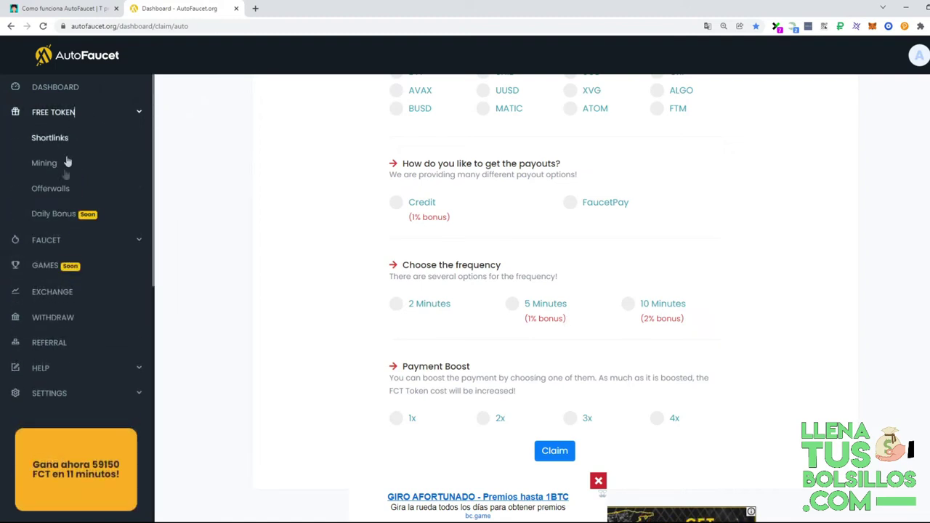
pyautogui.click(67, 241)
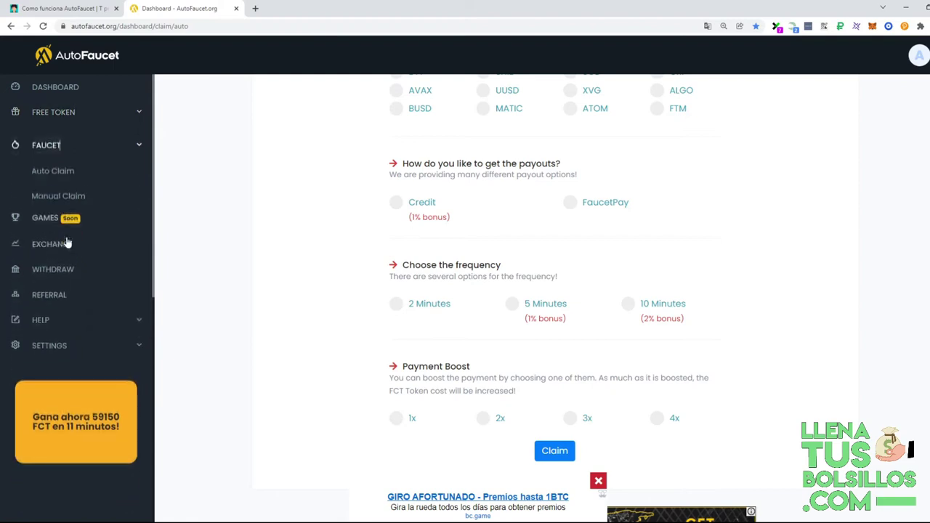
pyautogui.click(54, 190)
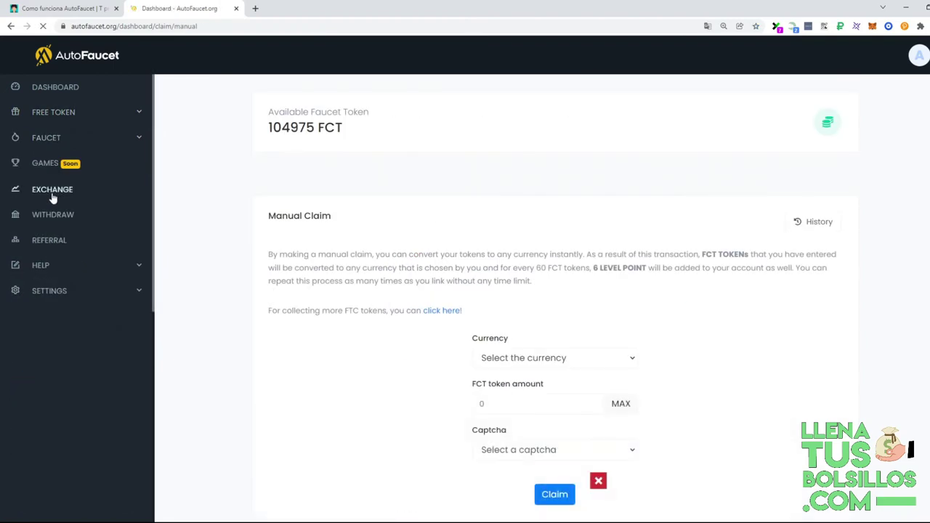
pyautogui.click(507, 363)
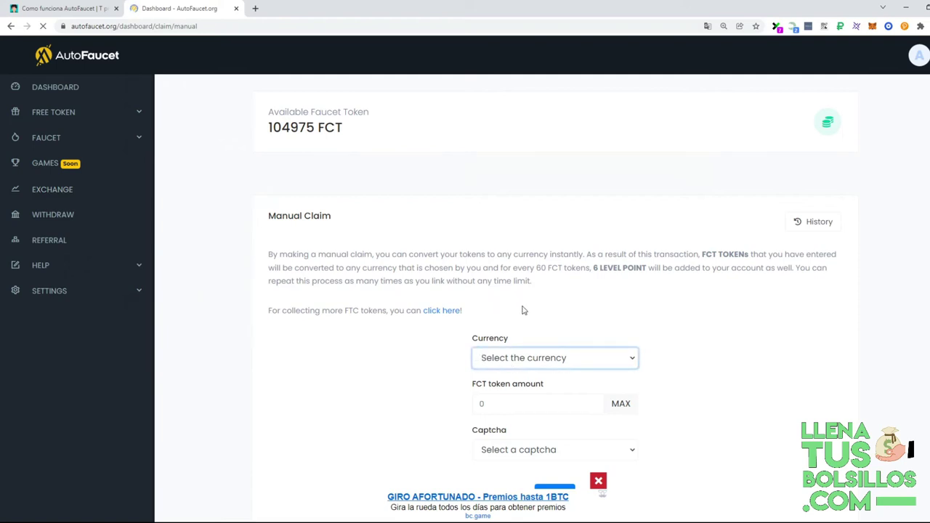
pyautogui.click(520, 249)
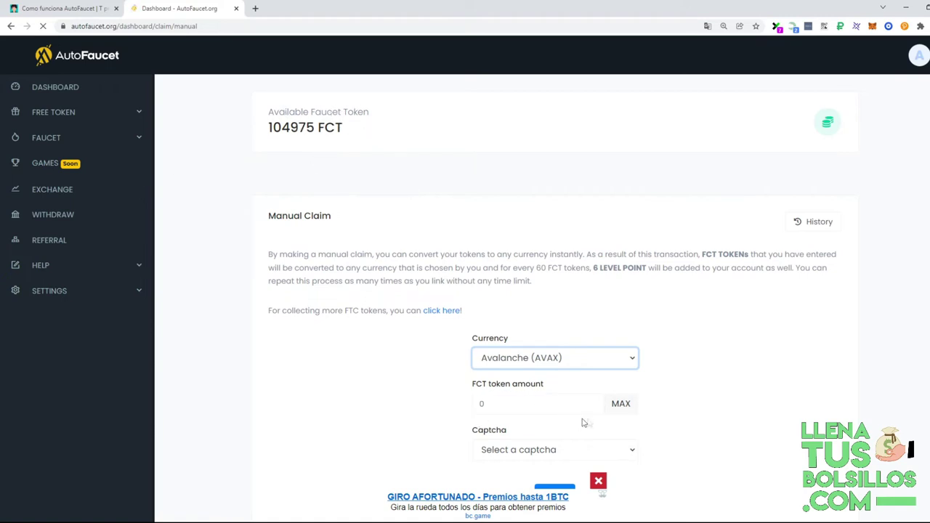
# Set the FCT token amount to the maximum of 104975 and activate the answer field of the Solve Media captcha.
pyautogui.scroll(-2, 522, 358)
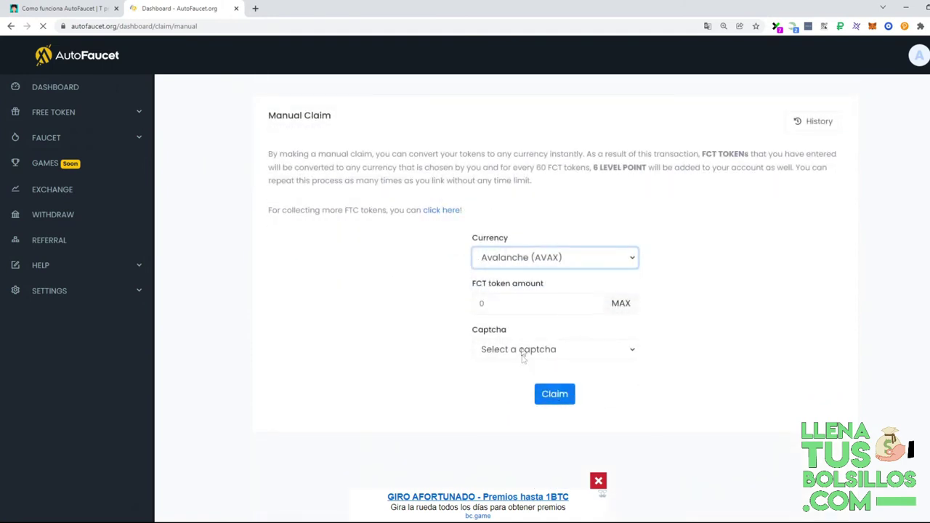
pyautogui.click(610, 311)
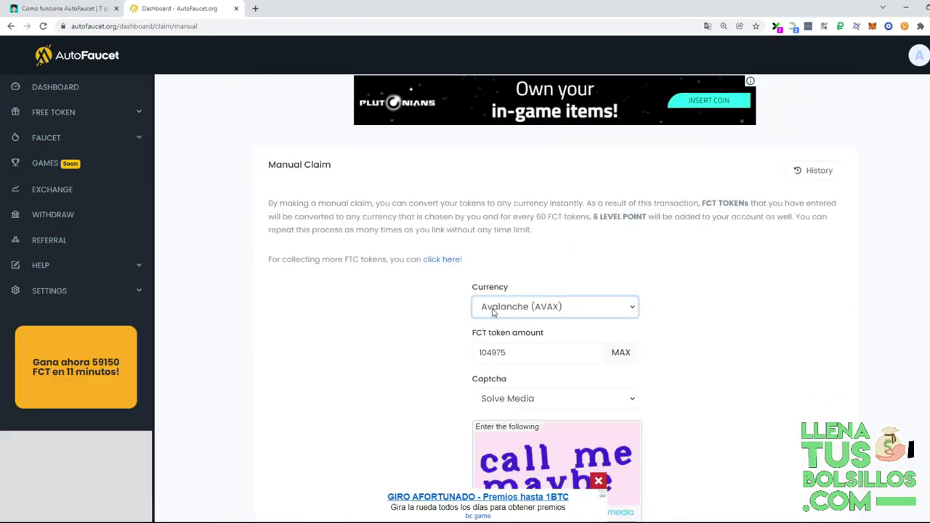
pyautogui.click(507, 300)
pyautogui.click(510, 425)
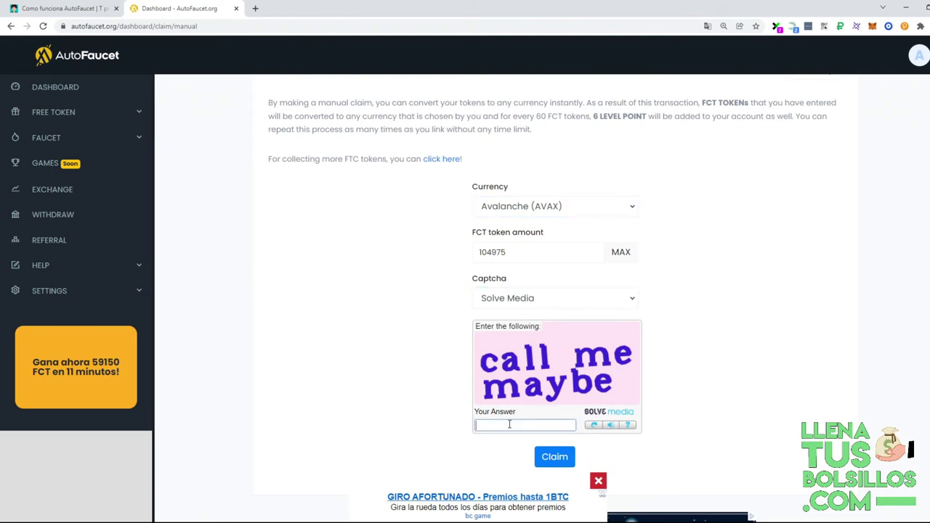
pyautogui.scroll(-2, 567, 363)
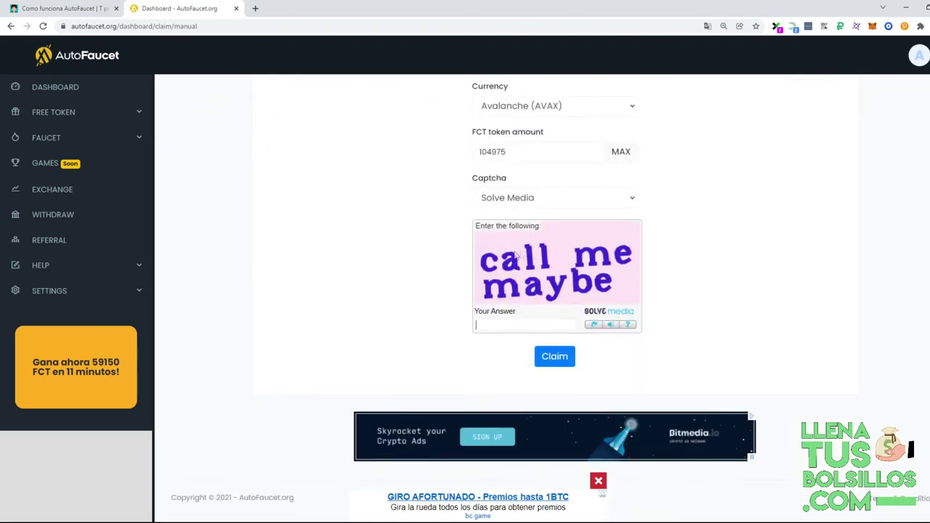
# Change the manual claim currency to Tether (USDT) to preview its estimated payout and bonus.
pyautogui.scroll(1, 545, 259)
pyautogui.click(528, 151)
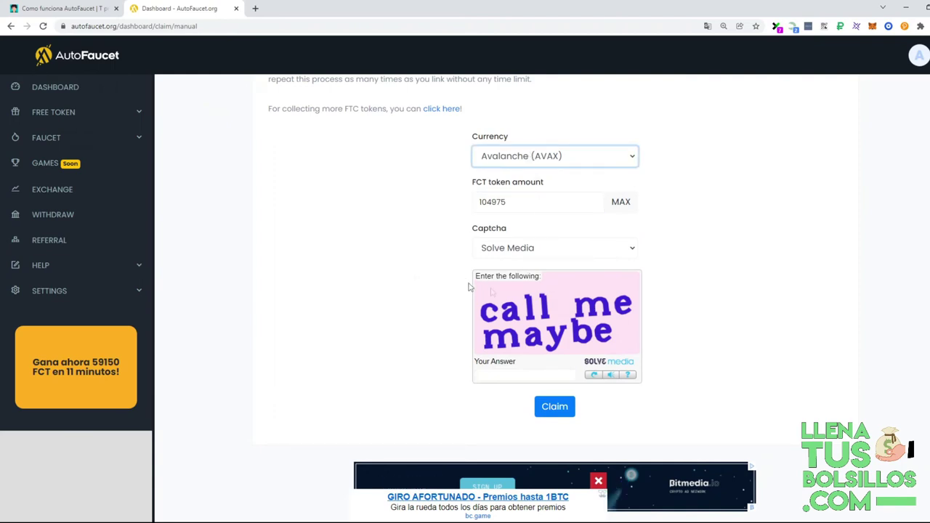
pyautogui.click(506, 331)
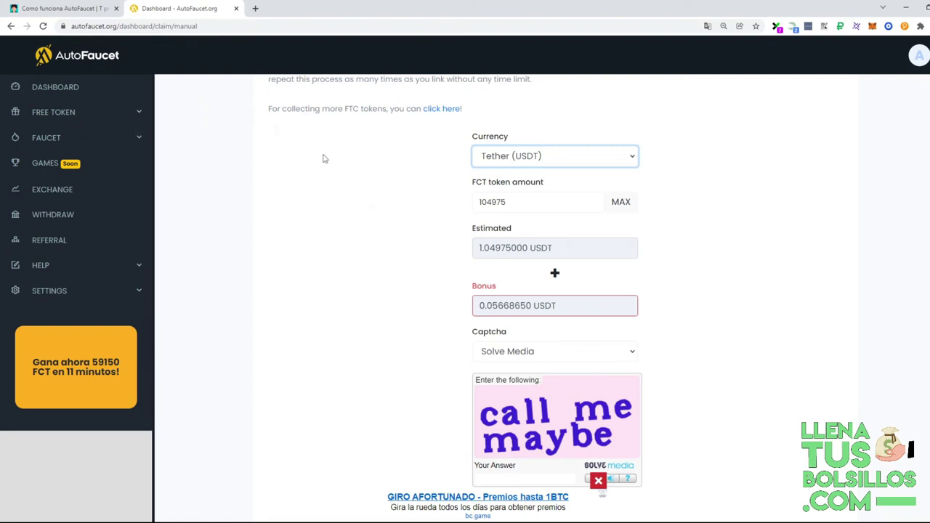
pyautogui.click(252, 221)
# Open the Withdraw page and review the balances of all available cryptocurrencies, from Bitcoin to Fantom.
pyautogui.click(45, 216)
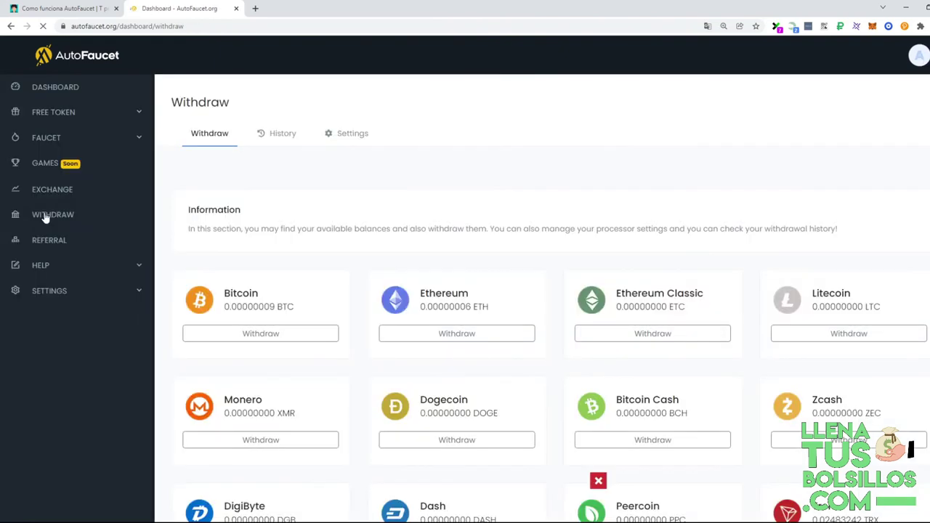
pyautogui.scroll(-2, 446, 218)
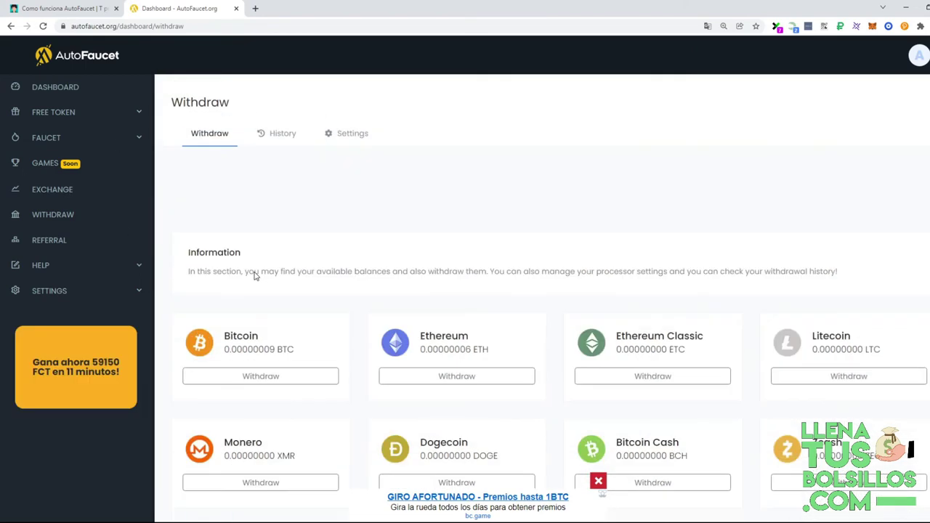
pyautogui.scroll(-3, 704, 352)
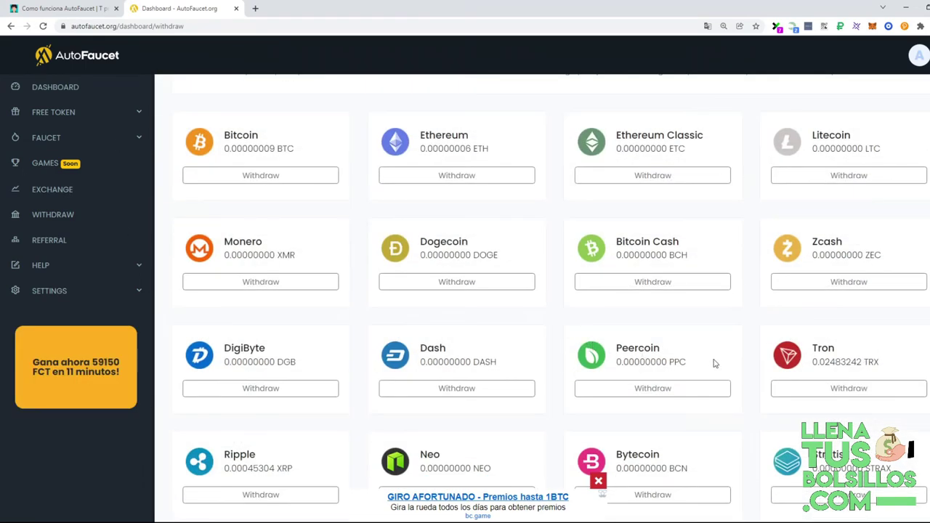
pyautogui.scroll(-1, 711, 364)
pyautogui.moveTo(812, 267); pyautogui.dragTo(862, 263)
pyautogui.scroll(-2, 575, 322)
pyautogui.scroll(-3, 574, 321)
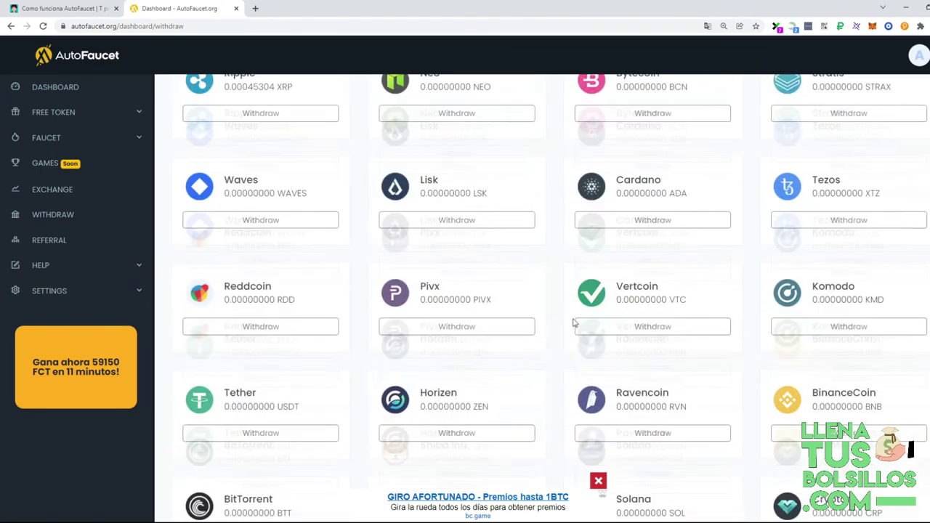
pyautogui.scroll(-2, 574, 321)
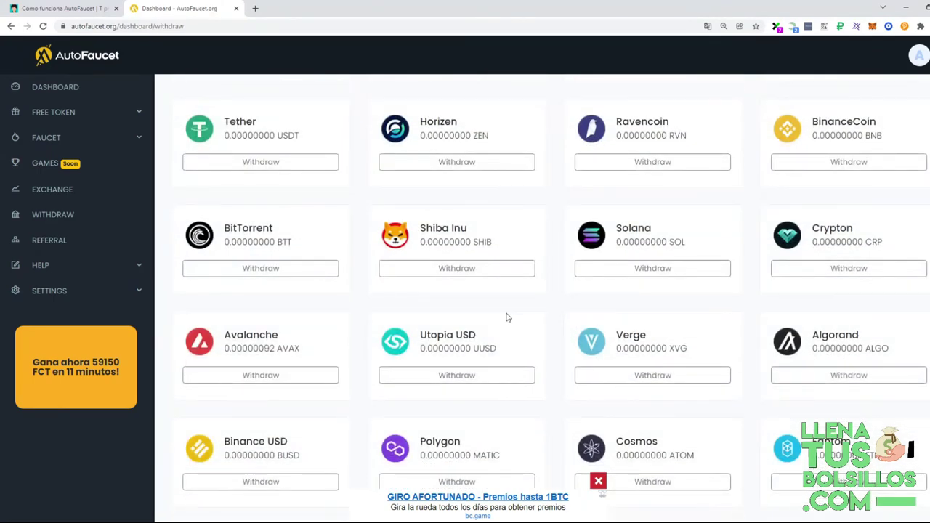
pyautogui.scroll(-2, 512, 321)
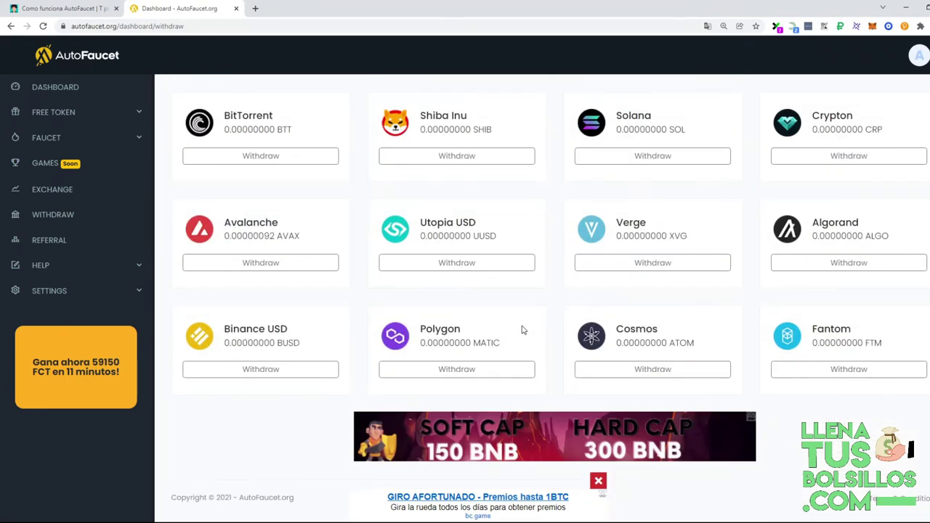
pyautogui.scroll(9, 520, 330)
pyautogui.scroll(4, 520, 329)
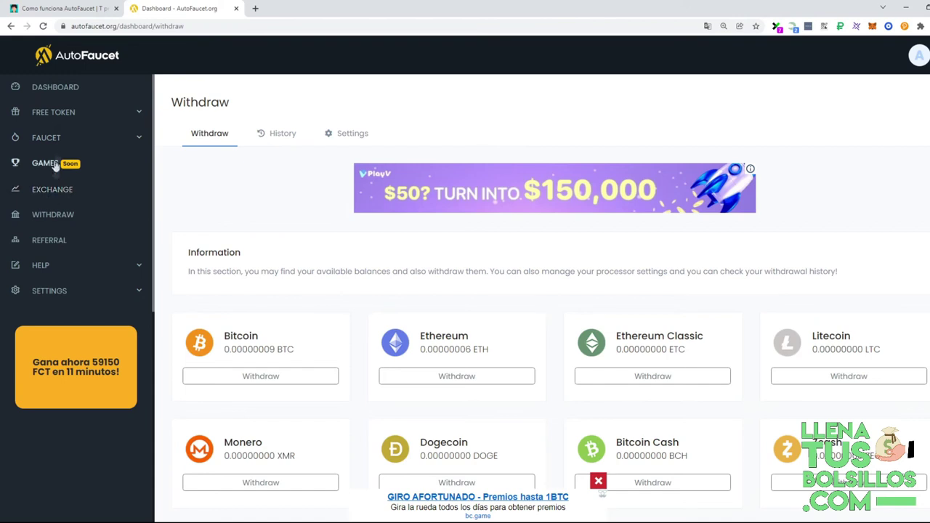
# Switch to the Llena tus bolsillos article on how AutoFaucet works and go back to its title and introduction.
pyautogui.click(59, 8)
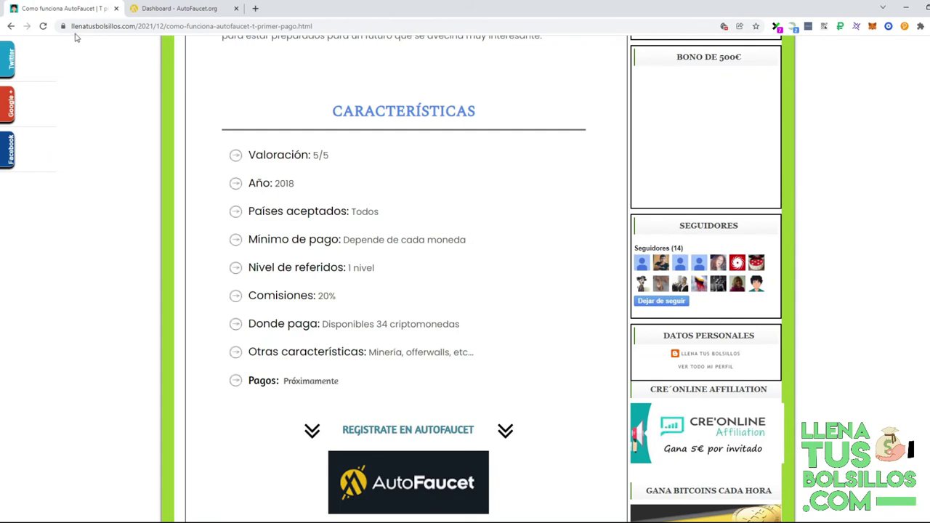
pyautogui.scroll(5, 247, 152)
pyautogui.scroll(2, 256, 104)
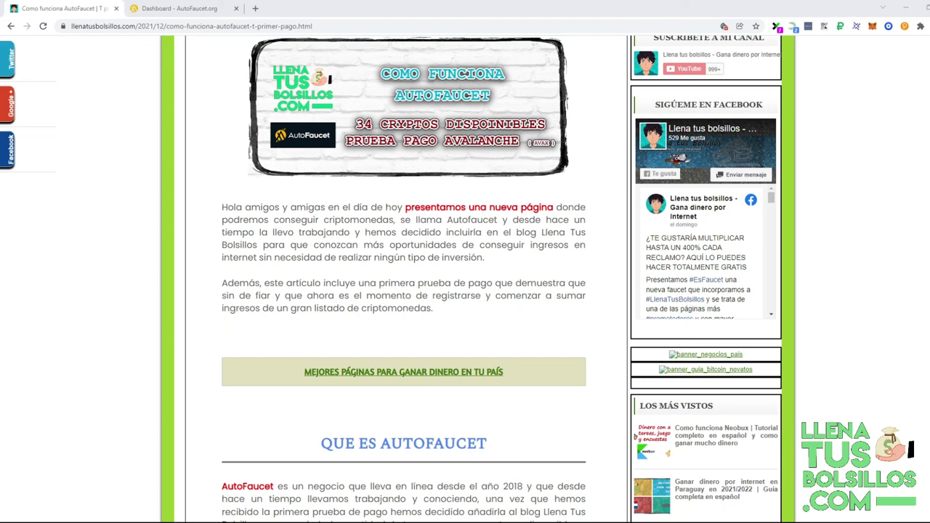
pyautogui.scroll(3, 100, 374)
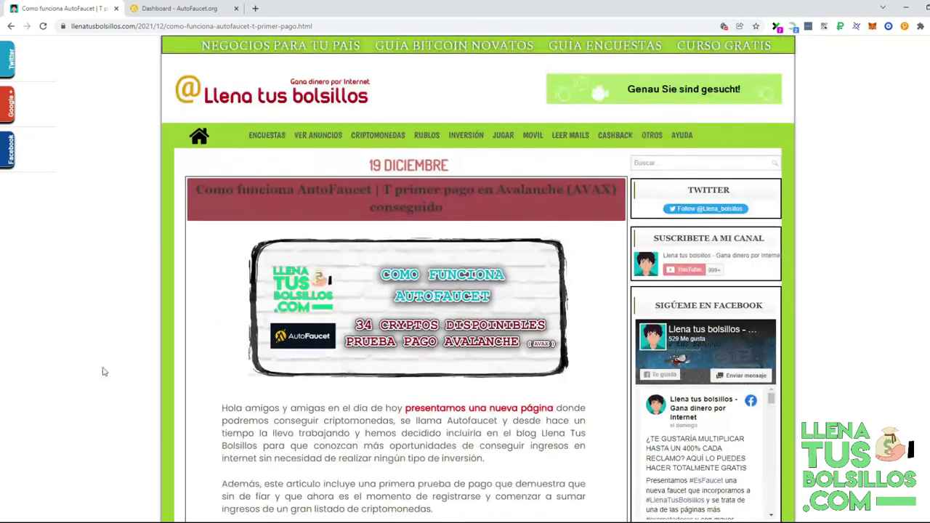